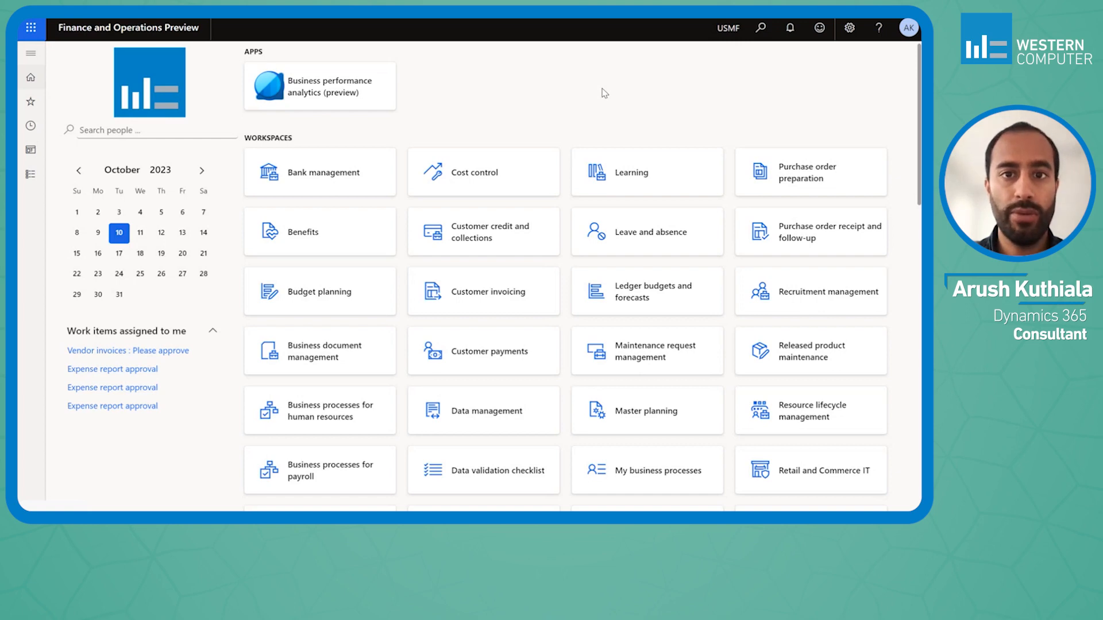
Open the Transactions inquiry from the inventory accounting inquiries in the Cost management module
click(21, 178)
click(96, 414)
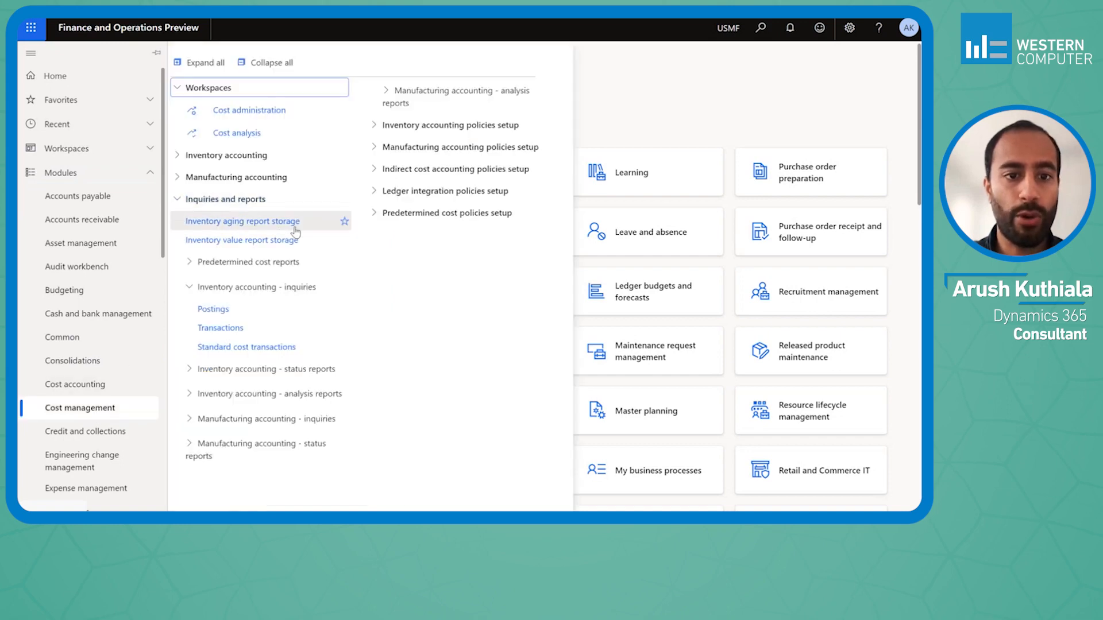
click(264, 328)
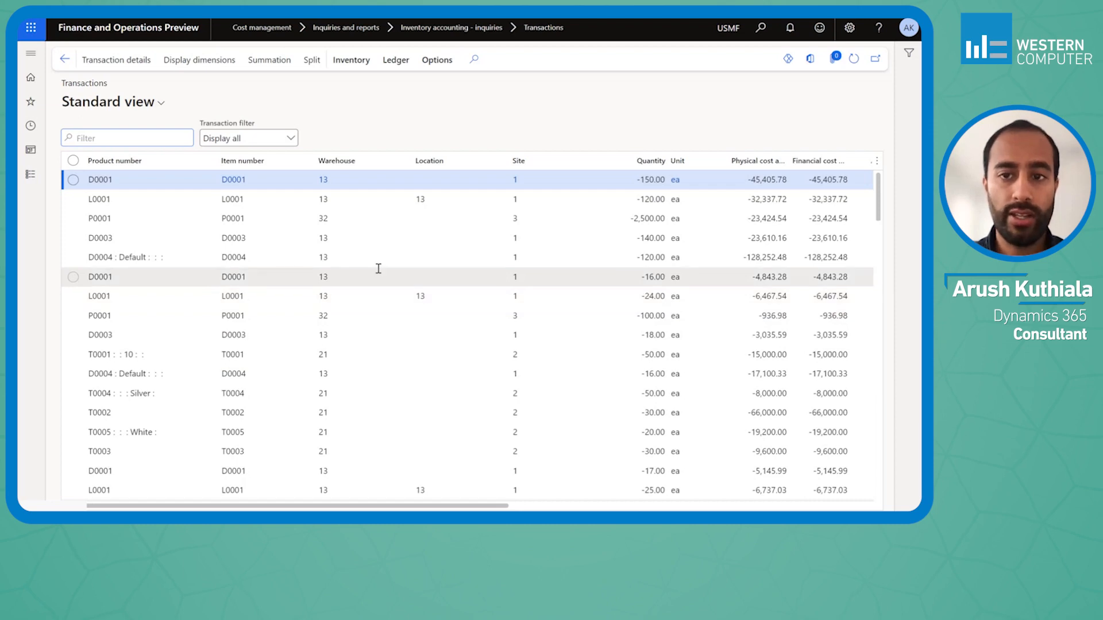
Start inserting columns into the transactions grid and select the Number and Reference fields of the inventory transactions originator table
mouse_move(379, 268)
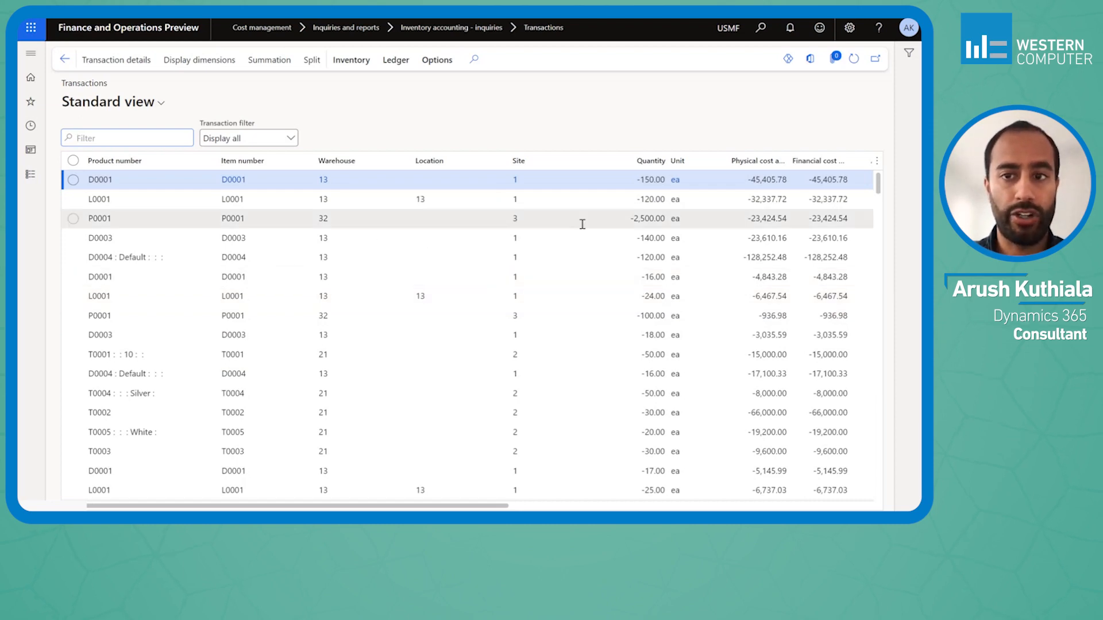
scroll(582, 224, right, 10)
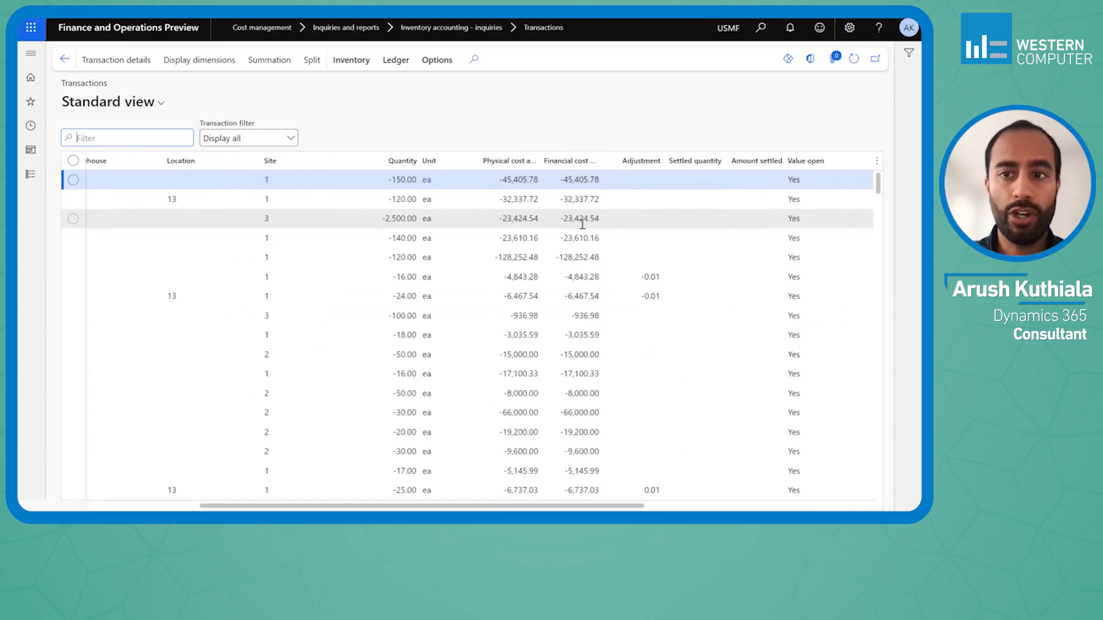
scroll(582, 224, right, 2)
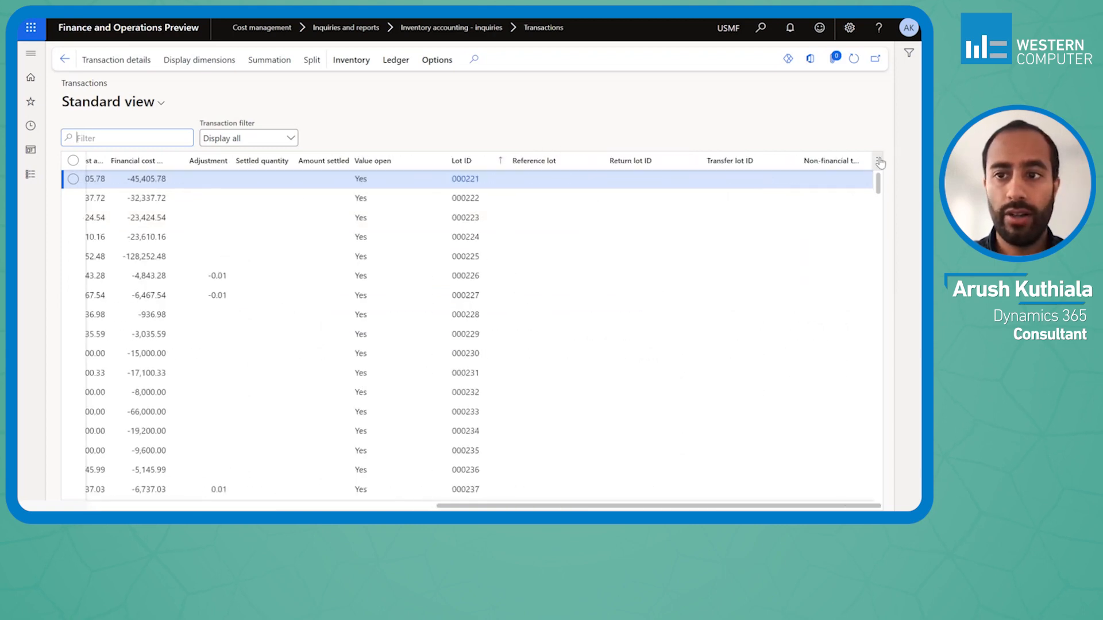
click(878, 162)
click(833, 179)
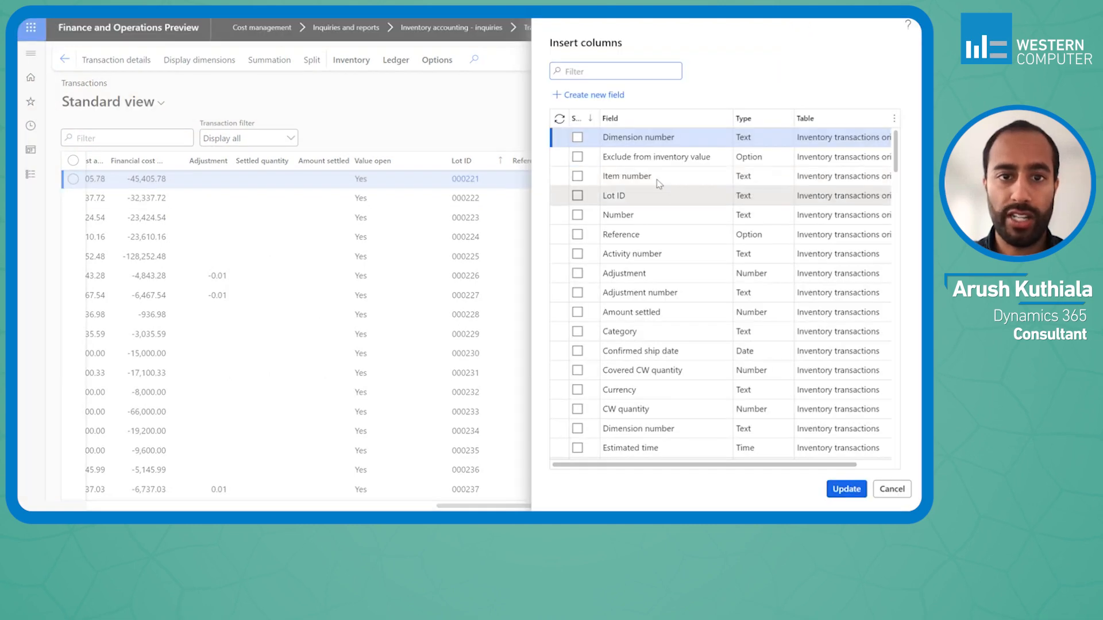
click(577, 214)
click(578, 237)
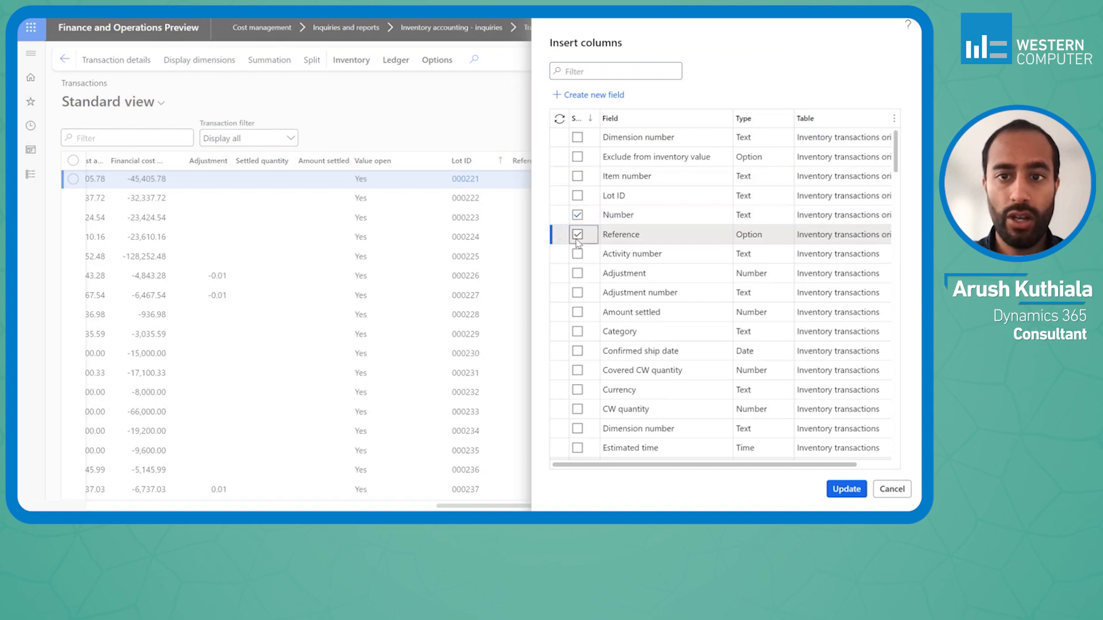
Filter the available fields by "status", select Receipt status, and add the selected columns to the grid
click(679, 124)
text(status)
key(Return)
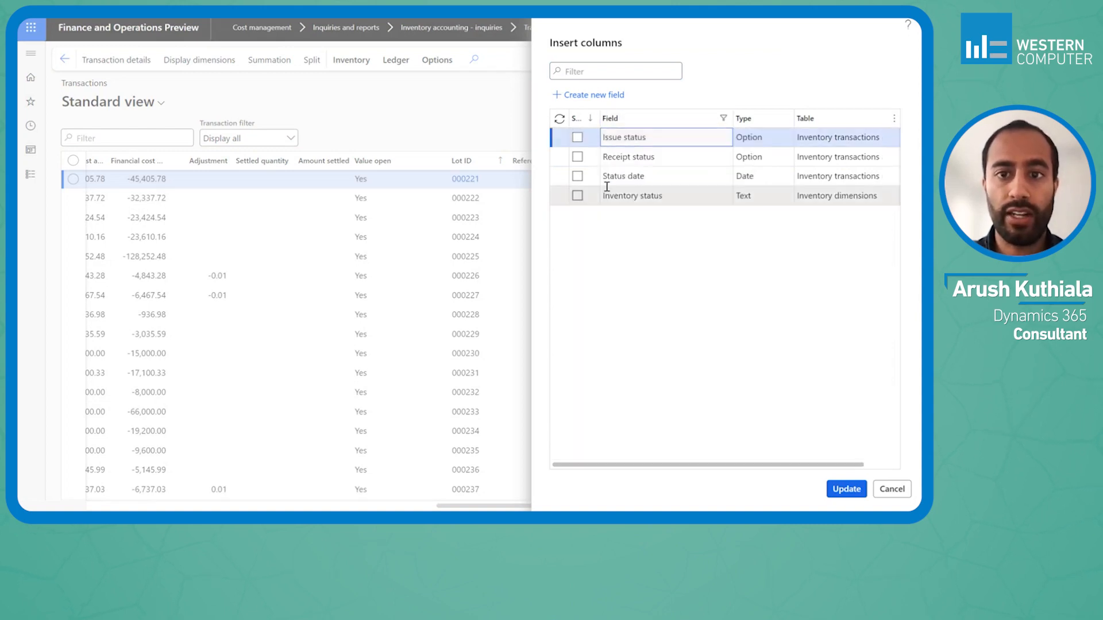
click(578, 157)
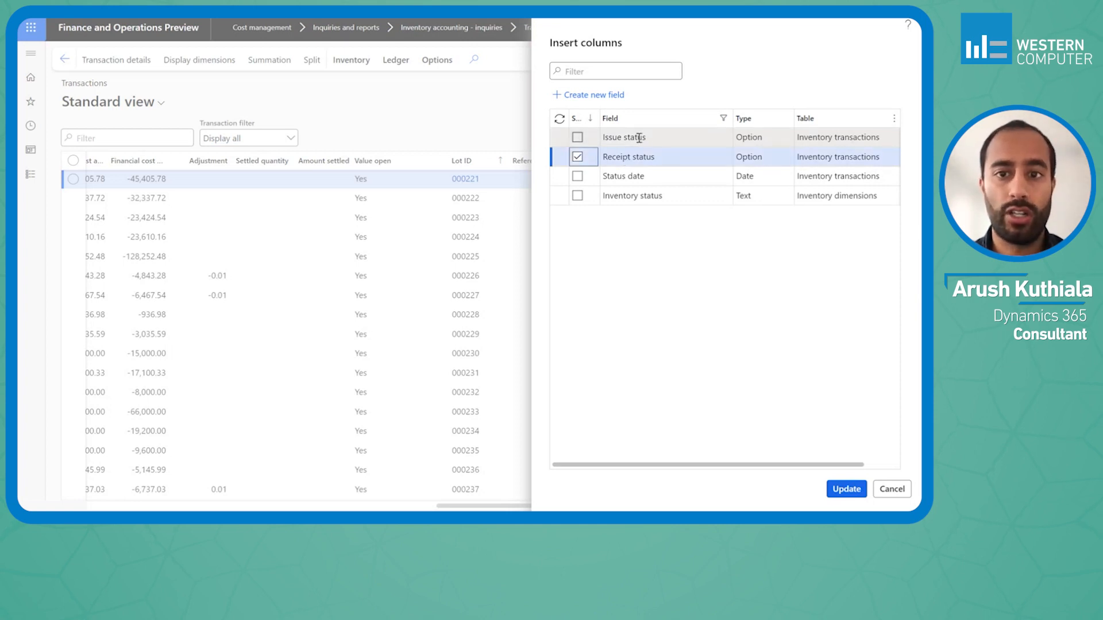
click(846, 491)
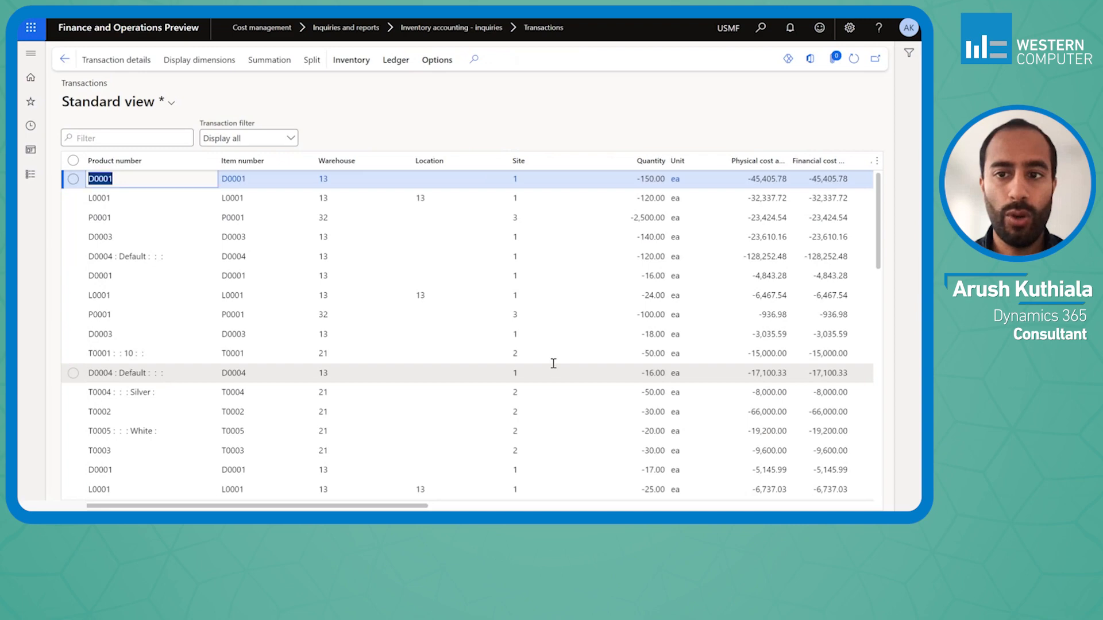
Filter the transactions to those whose Receipt status is exactly "registered"
scroll(553, 363, right, 15)
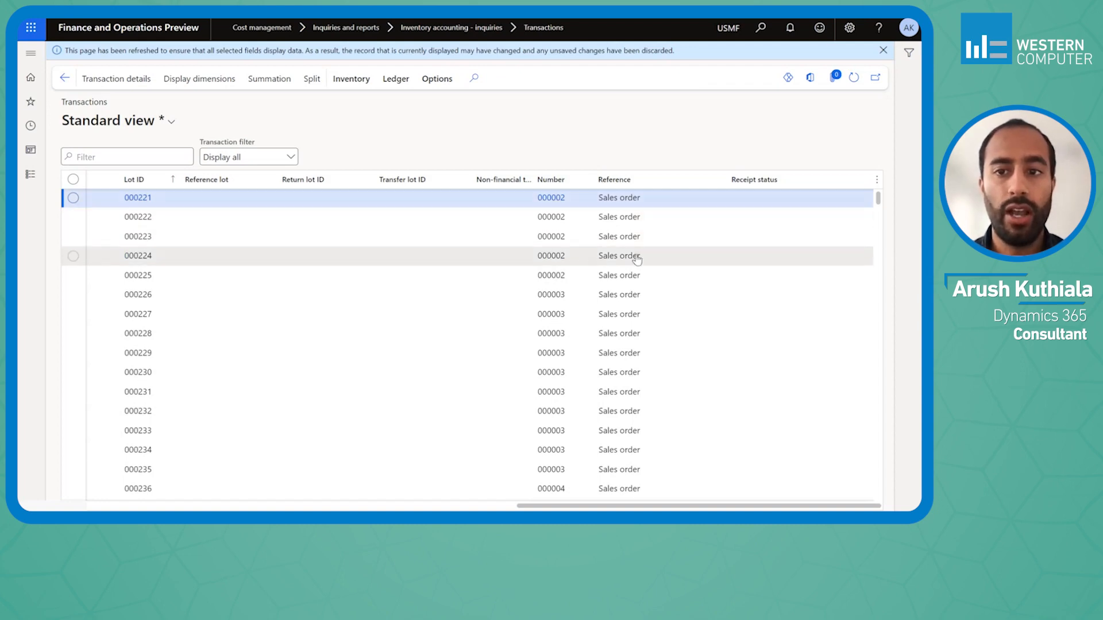
click(777, 179)
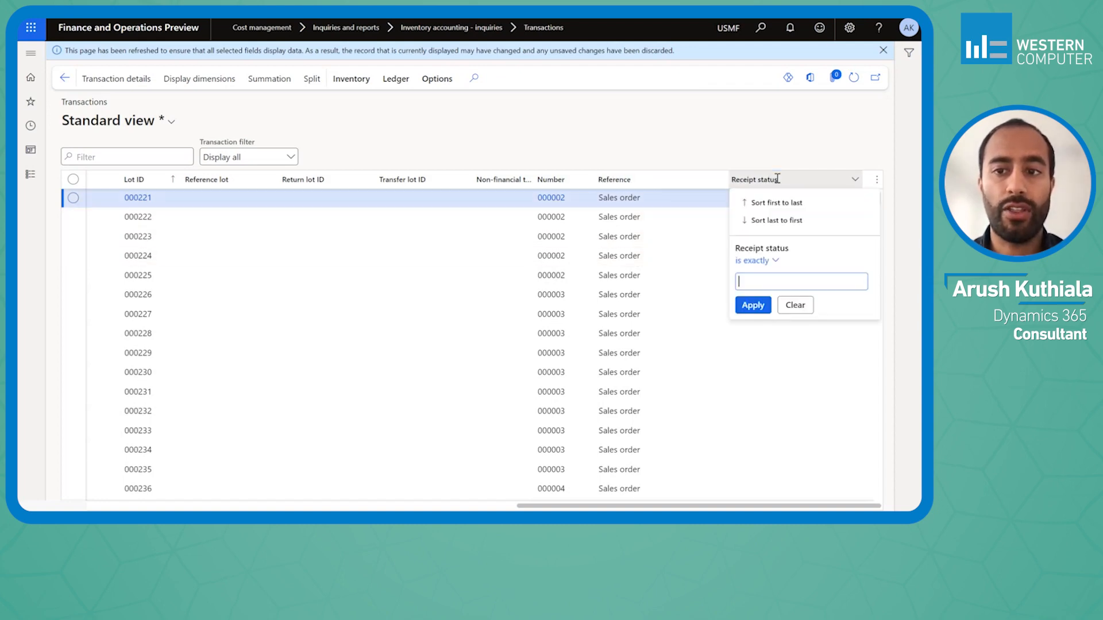
click(793, 161)
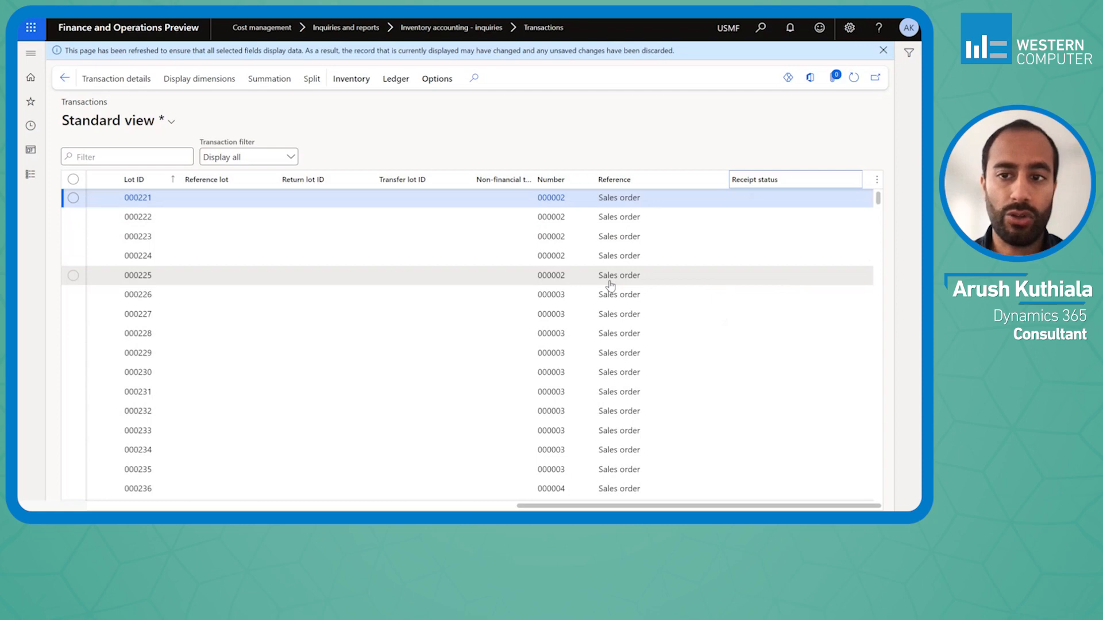
click(824, 190)
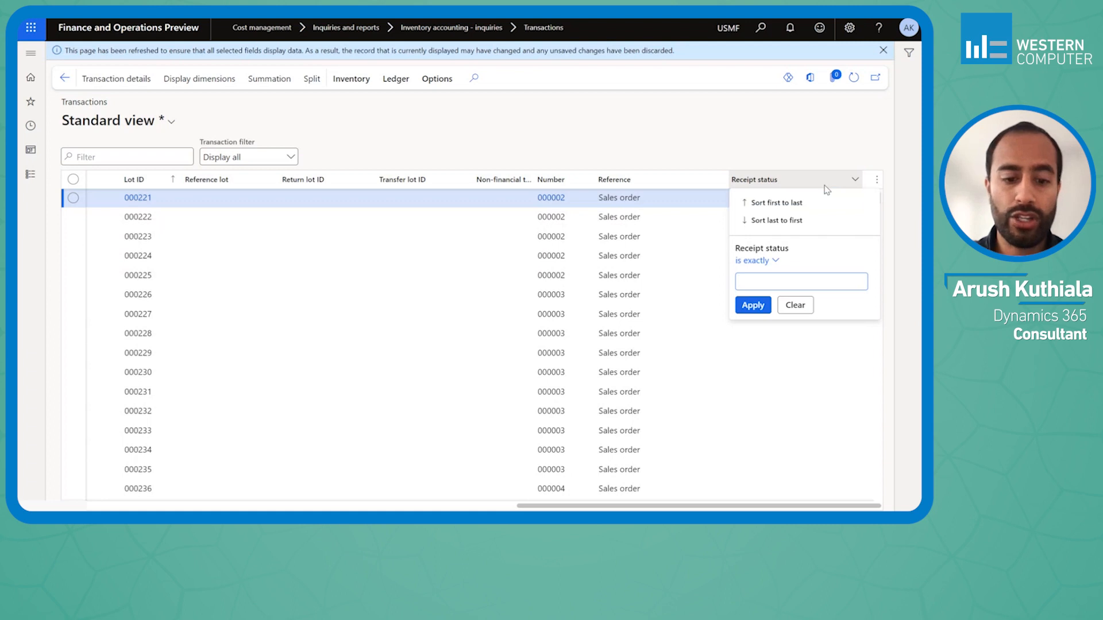
text(registered)
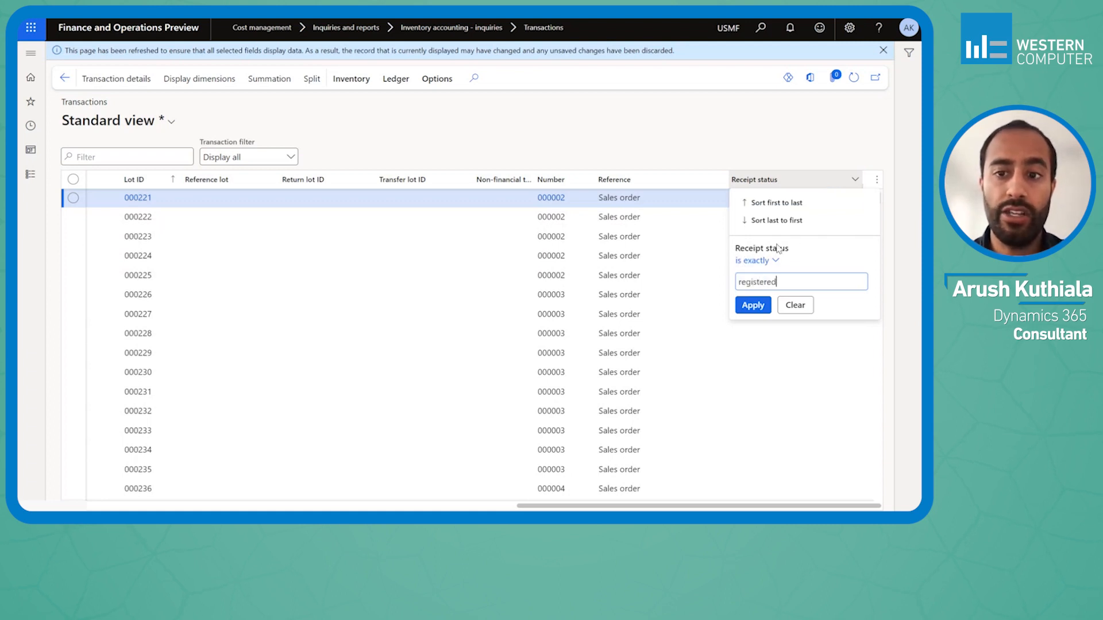
click(753, 305)
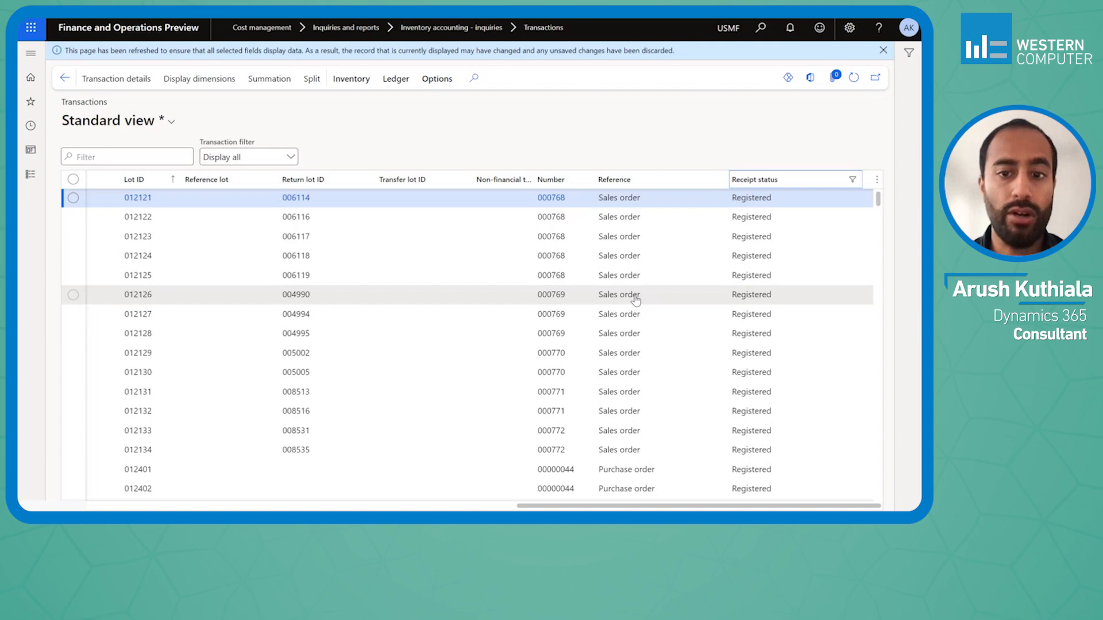
Select the second registered purchase order line for item FB21WCTIN023 and examine its warehouse, location, quantity and order reference
scroll(635, 298, down, 3)
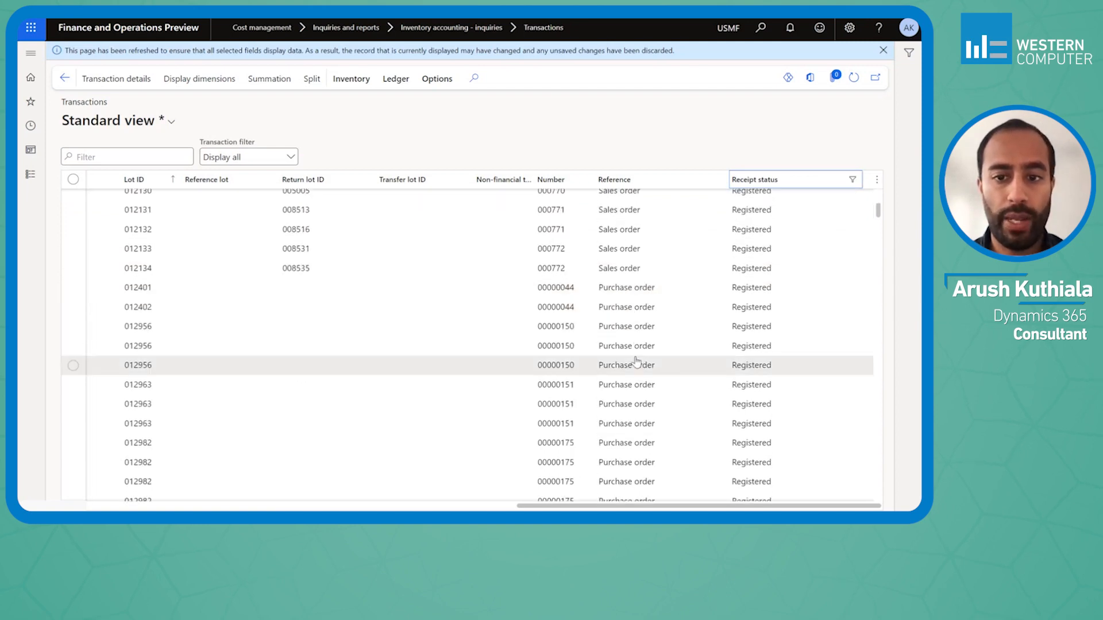
click(563, 348)
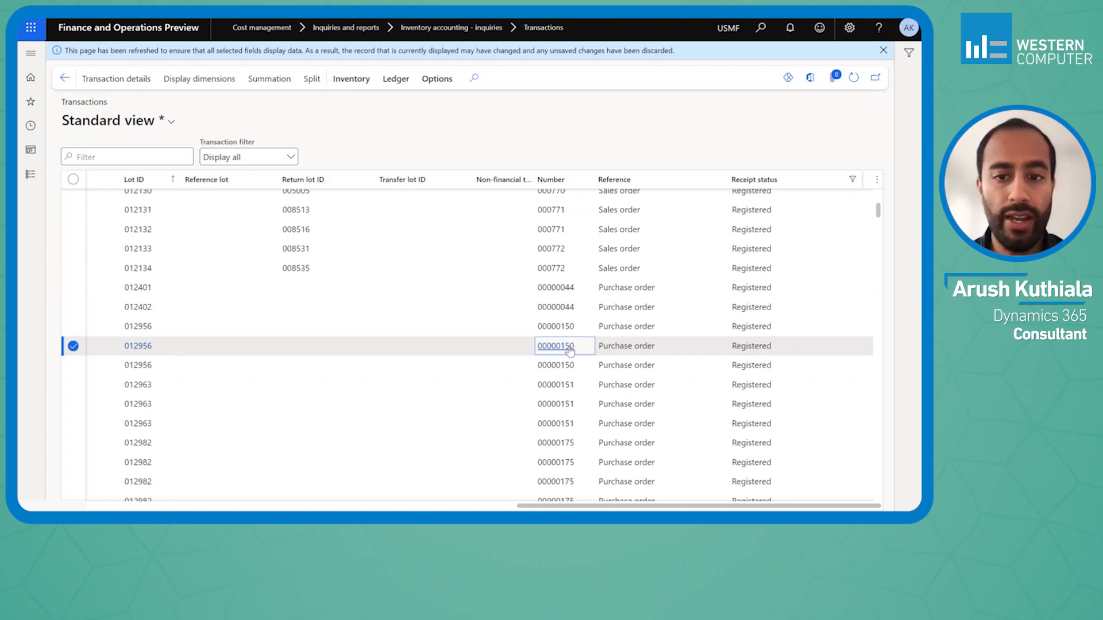
scroll(569, 351, left, 10)
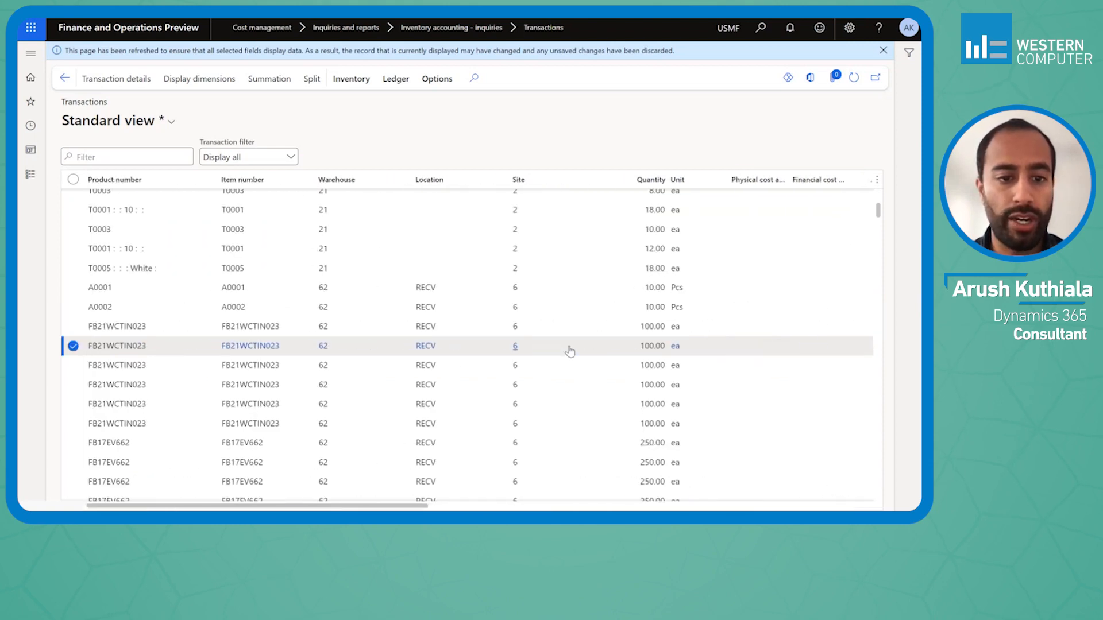
click(385, 345)
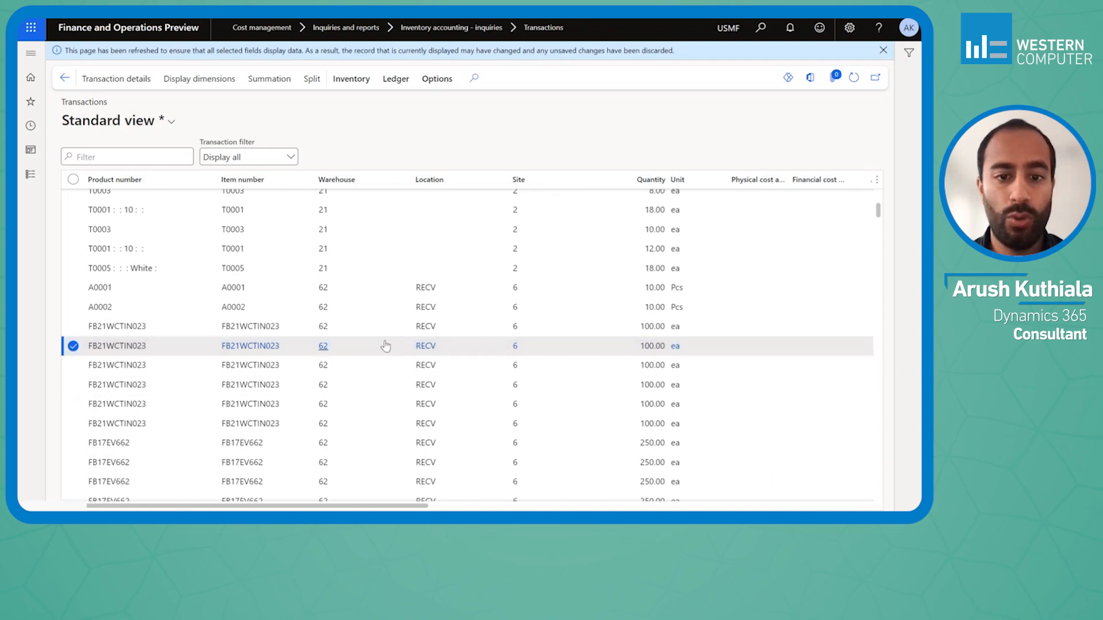
scroll(557, 359, right, 6)
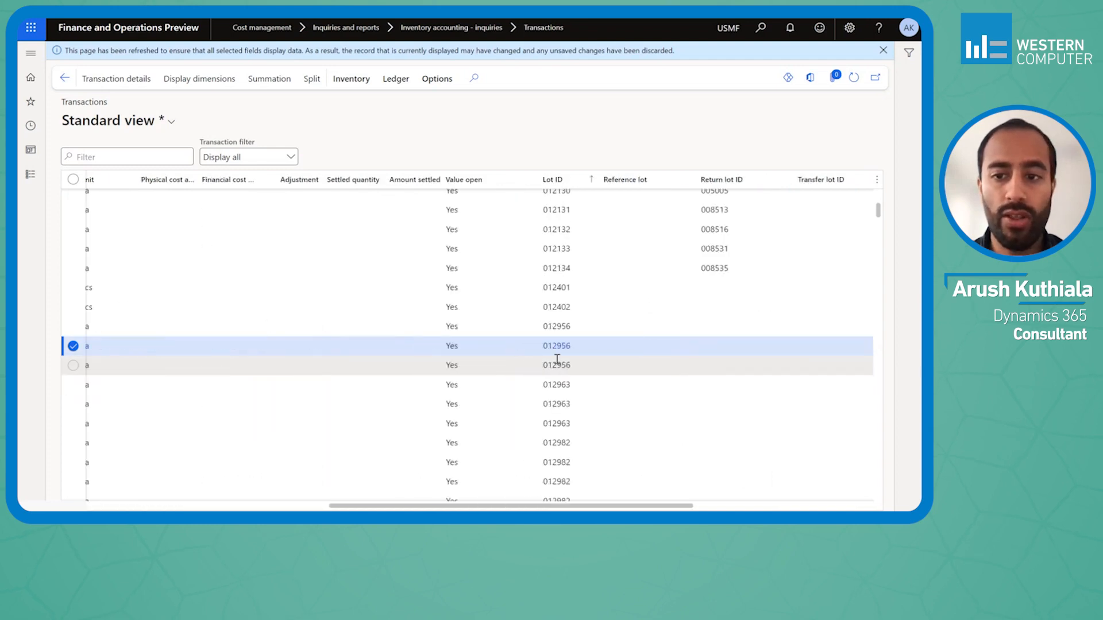
scroll(557, 359, right, 5)
click(580, 339)
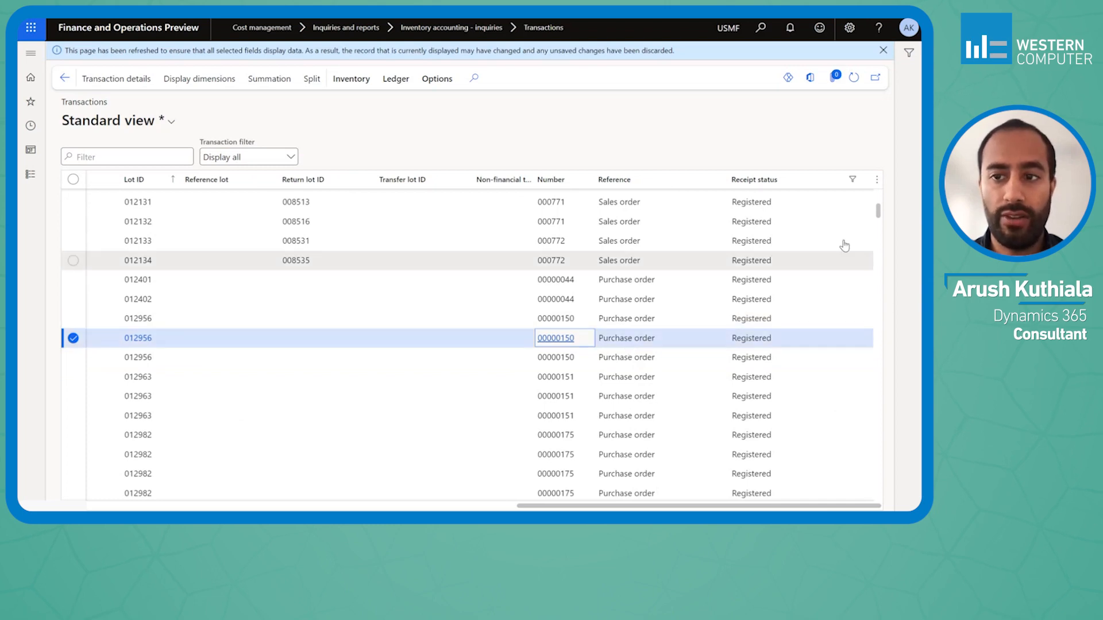
Find the Inventory date field among the insertable columns and add it to the transactions grid
click(879, 180)
click(853, 196)
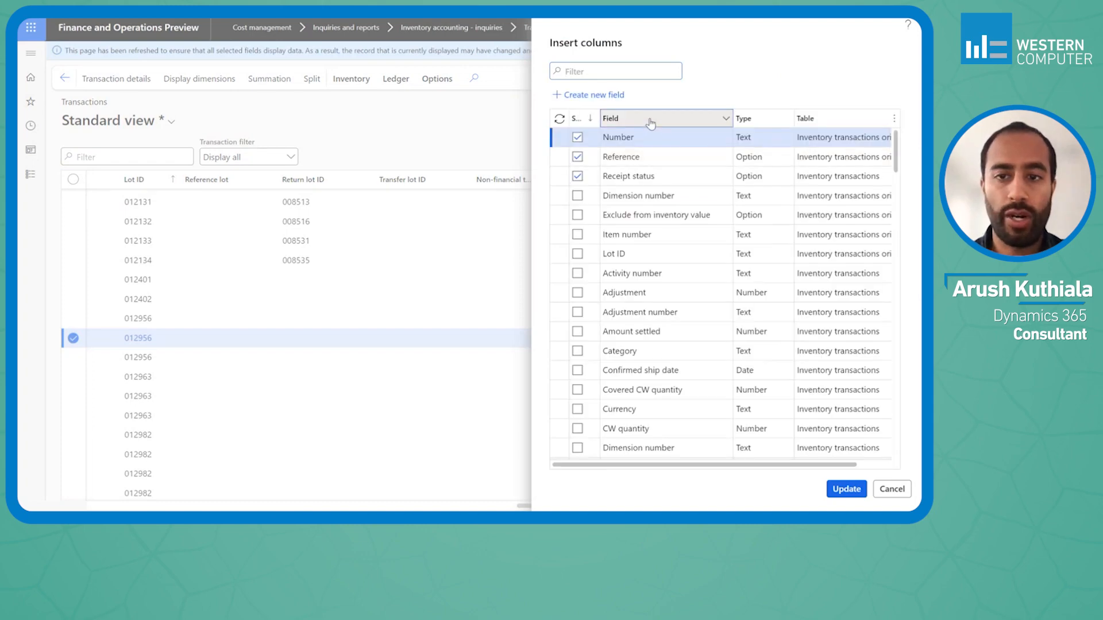
click(651, 120)
text(inventory date)
key(Return)
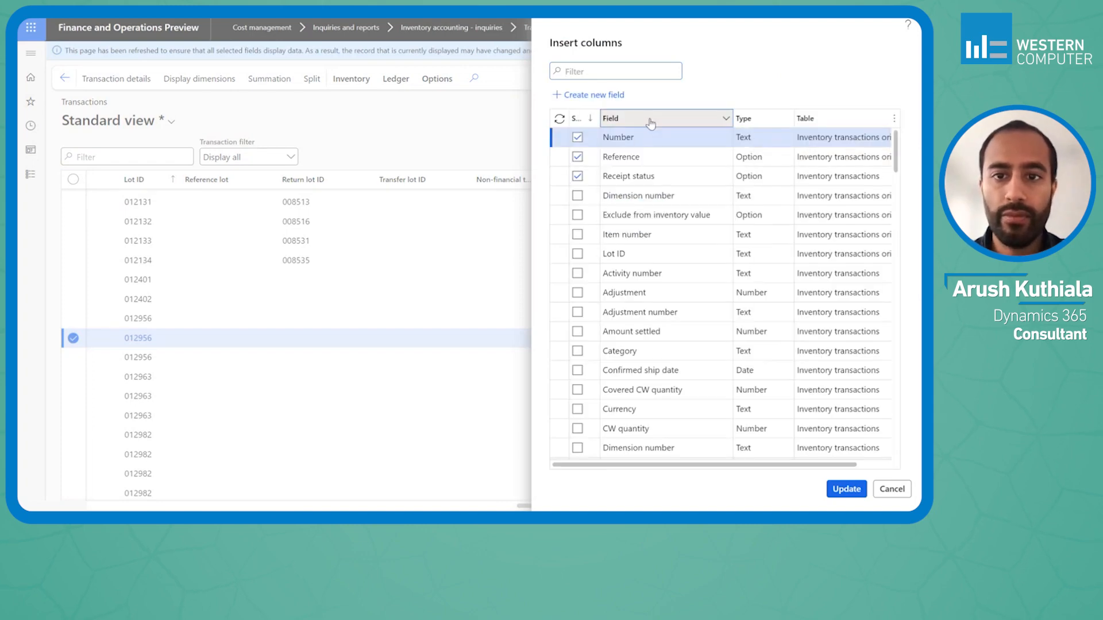
click(577, 138)
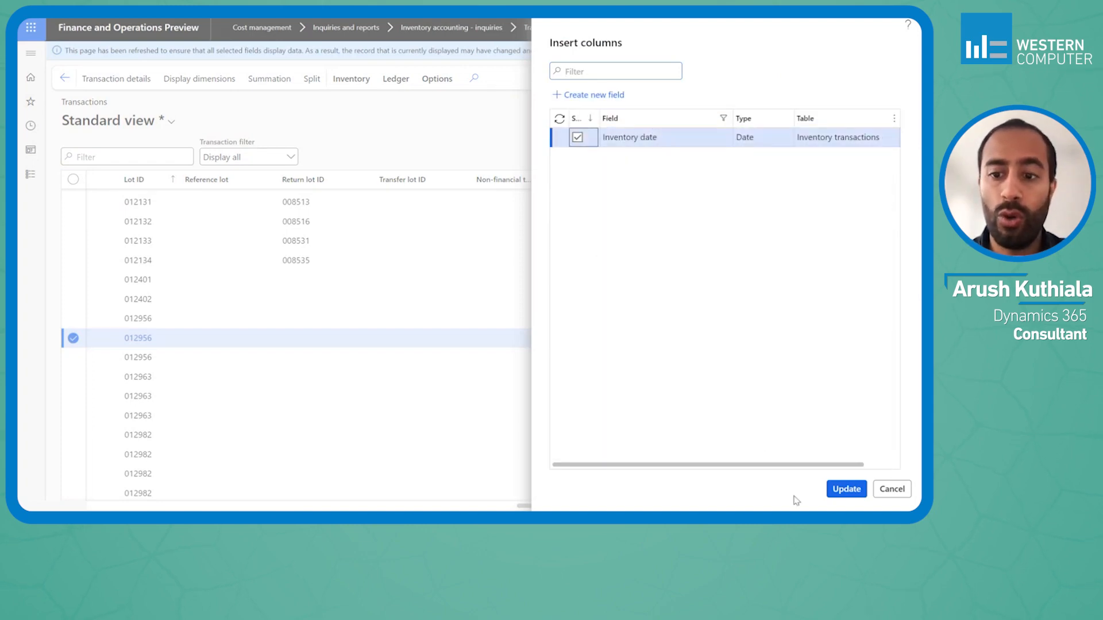
click(854, 495)
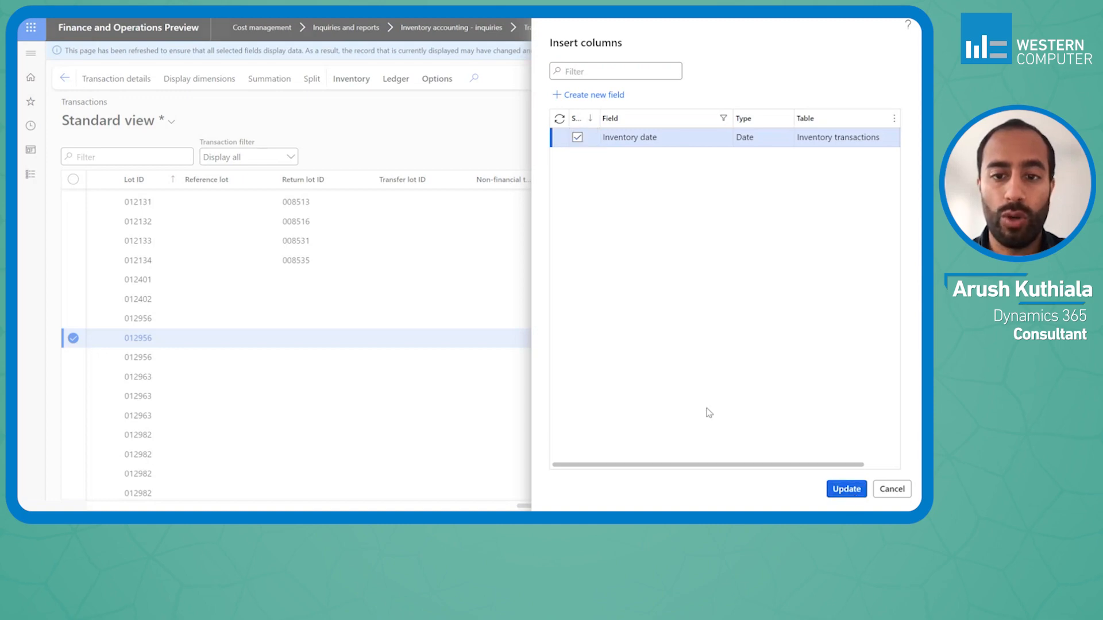
Review the inventory dates of the registered transactions and select the second purchase order line dated 12/2/2021
scroll(743, 338, right, 10)
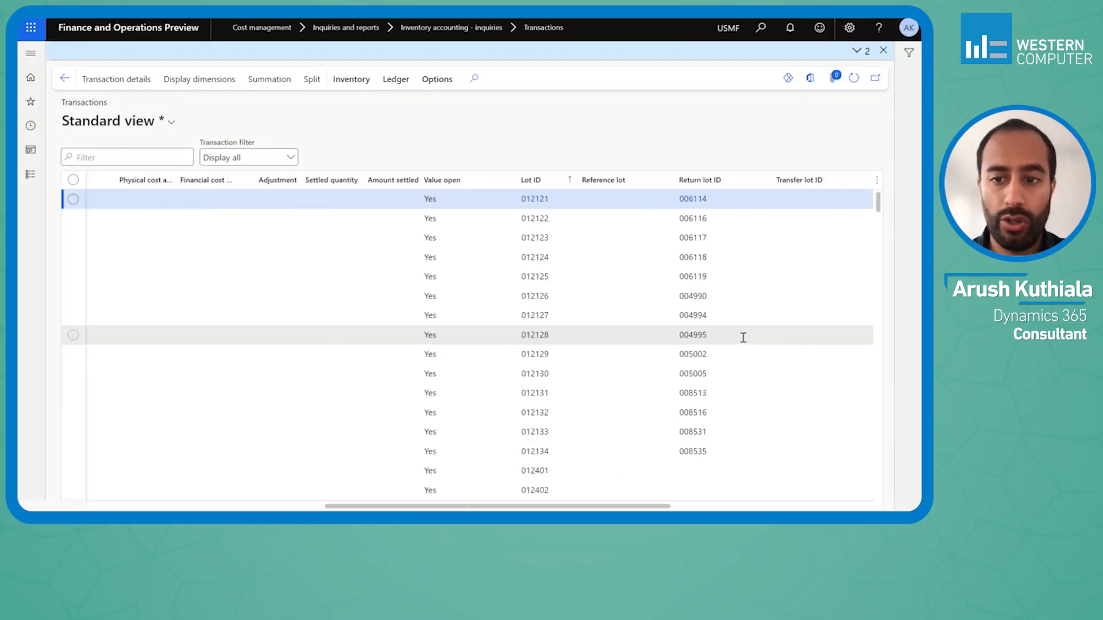
click(805, 335)
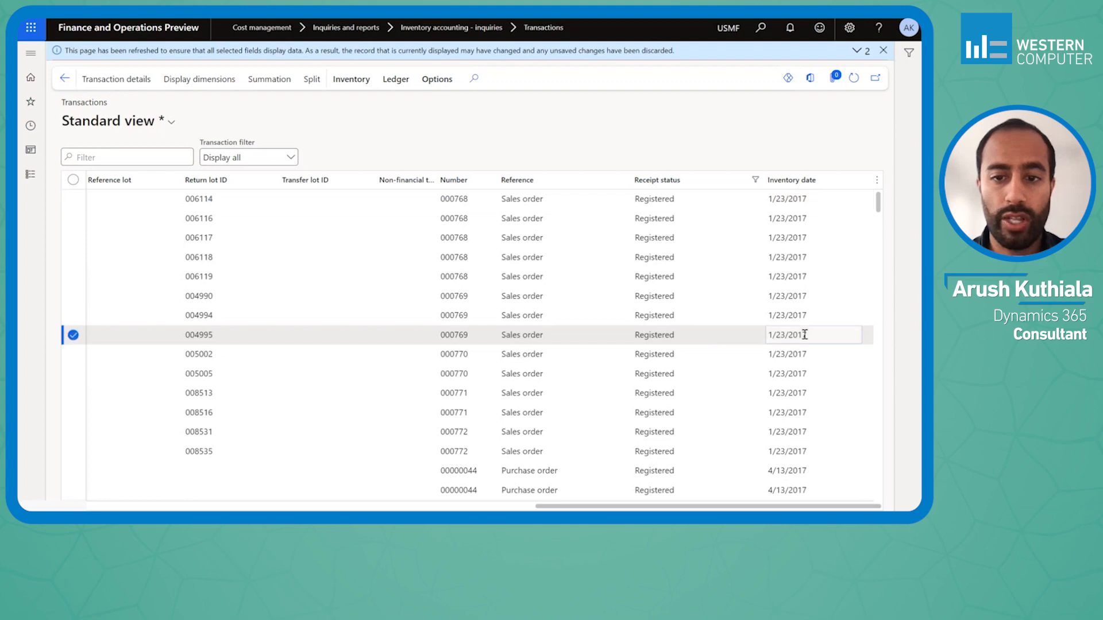
scroll(805, 335, down, 3)
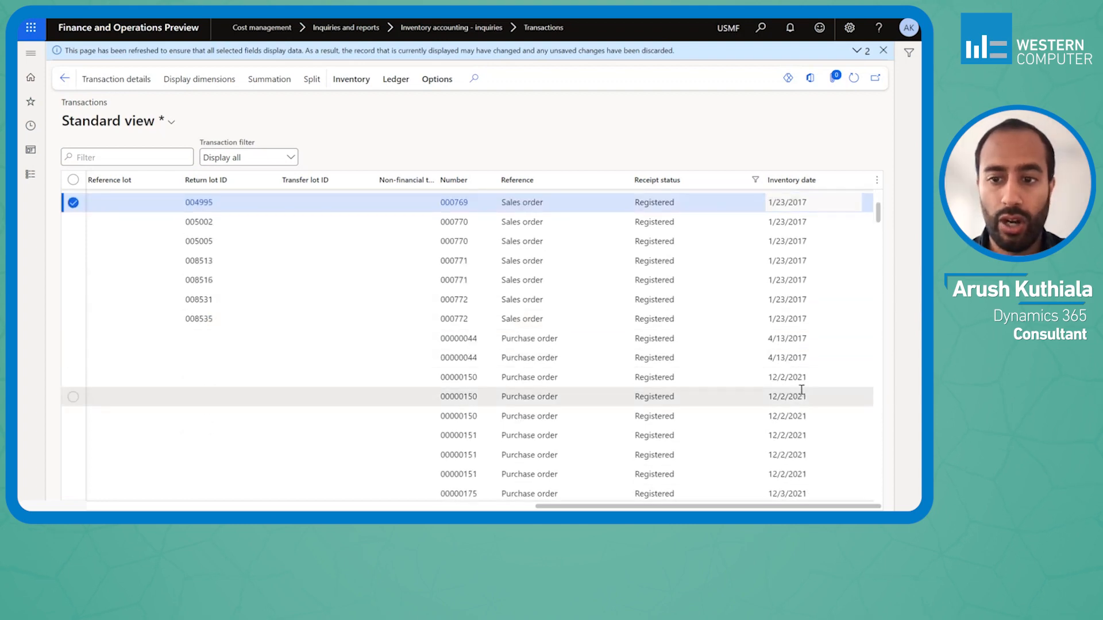
click(798, 394)
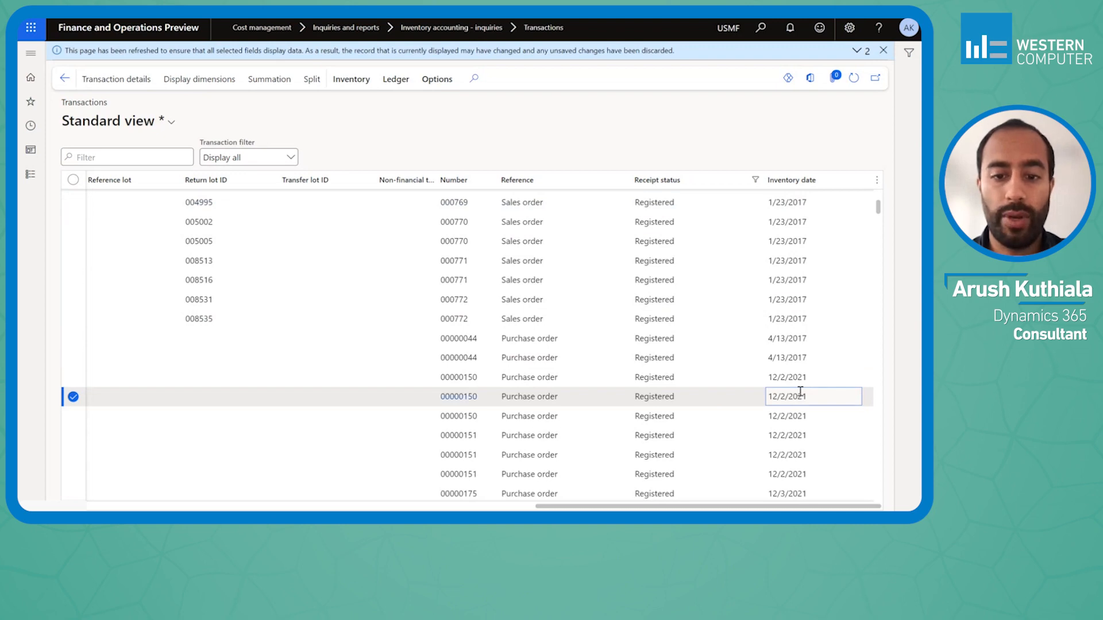